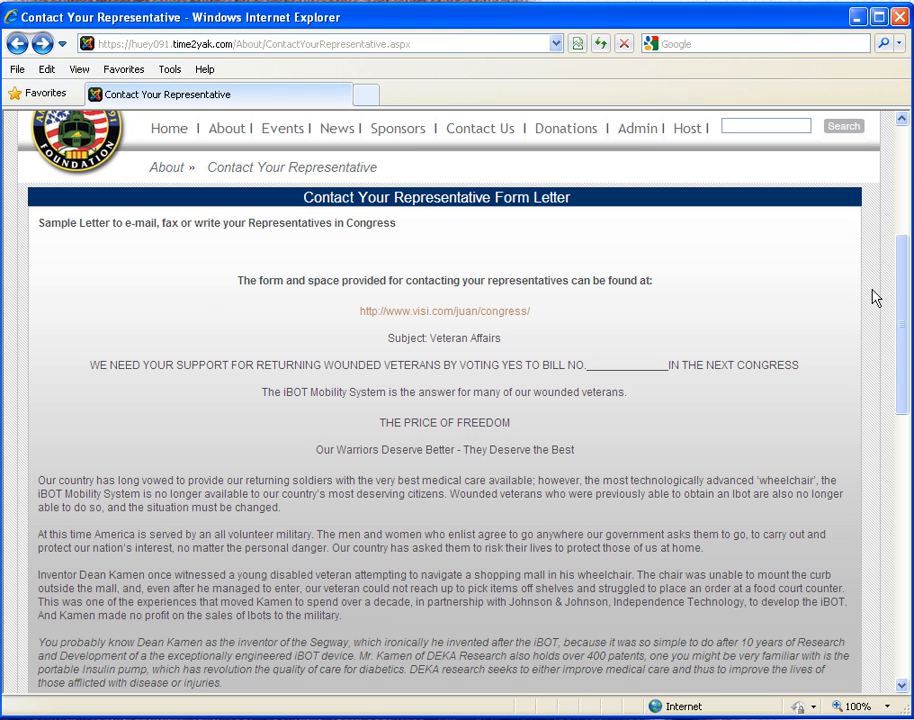
Step: Add a Documents module titled "Download Form Letter" to the bottom of the Contact Your Representative page's ContentPane
scroll(782, 441, "up", 4)
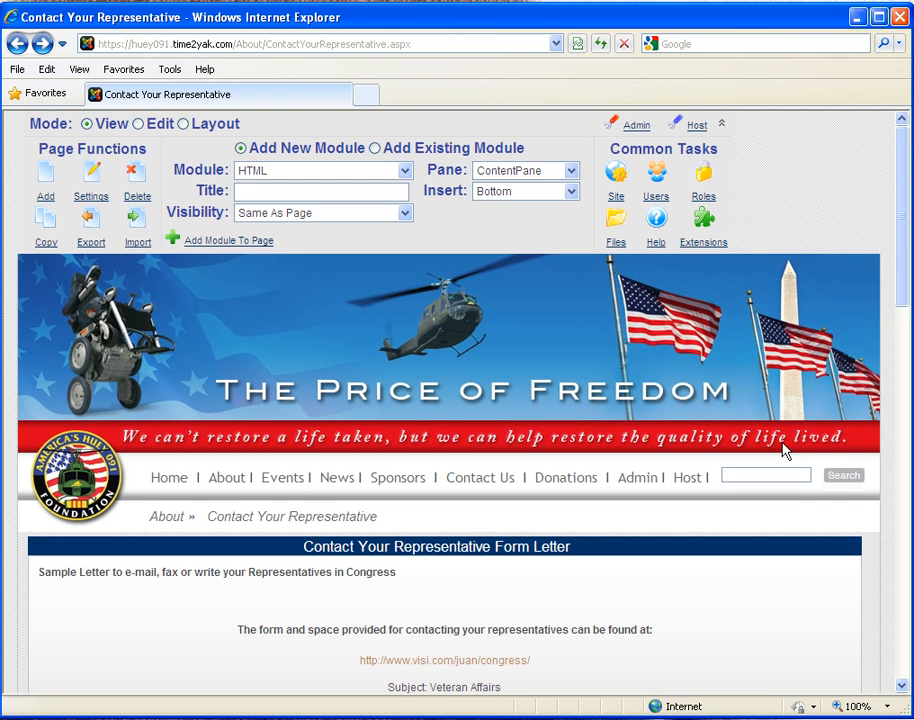
left_click(406, 174)
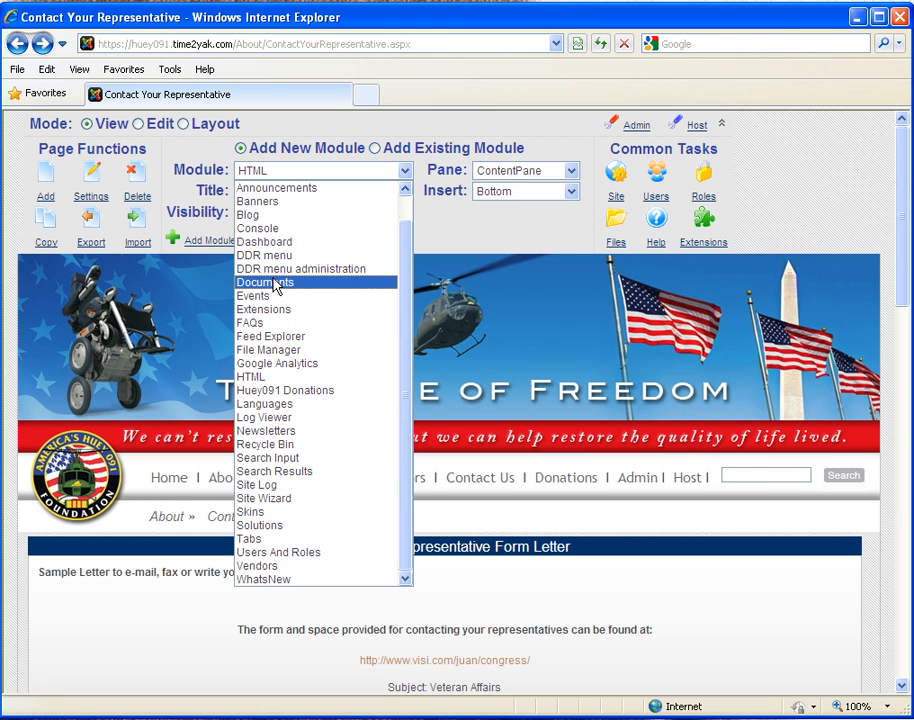
left_click(275, 285)
left_click(260, 195)
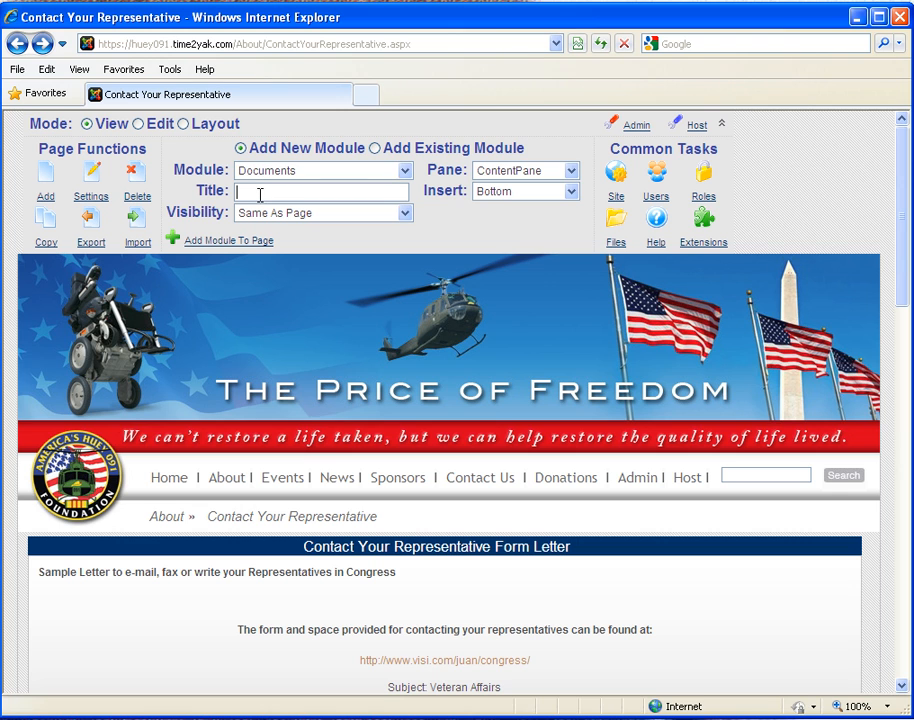
type("Download FOrm L")
key("BackSpace")
key("BackSpace")
key("BackSpace")
key("BackSpace")
type("Form Let")
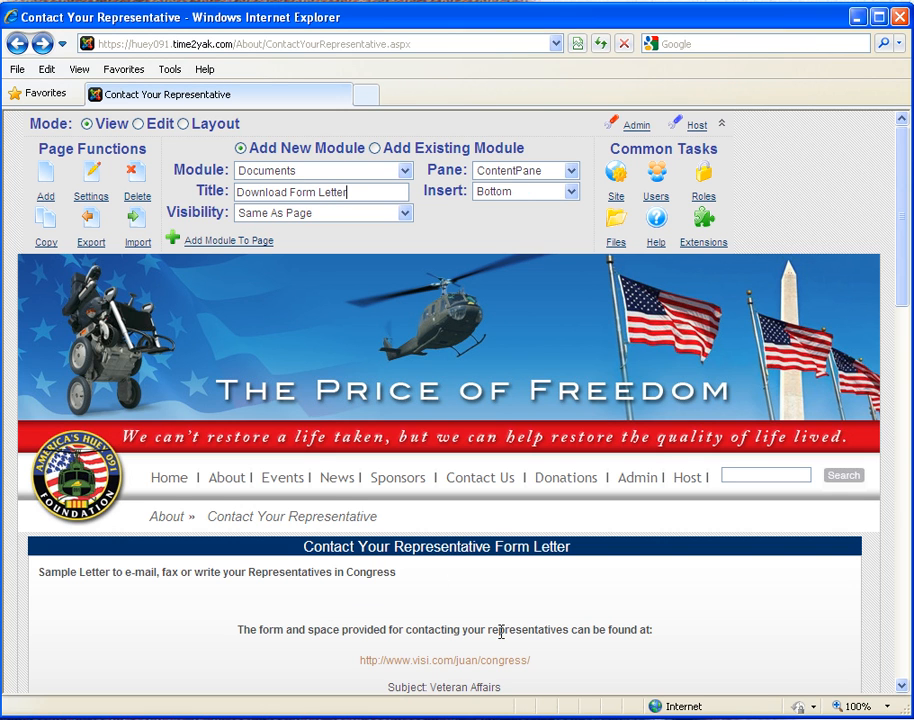
left_click(249, 243)
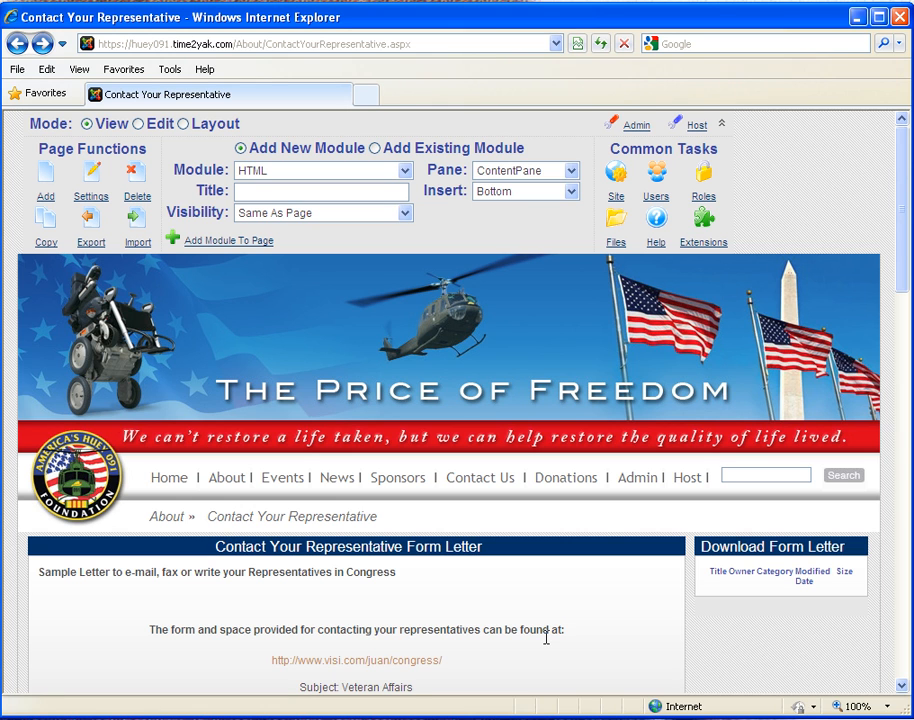
Step: Switch the page to Edit mode and start a new document entry in the Download Form Letter module
left_click(138, 124)
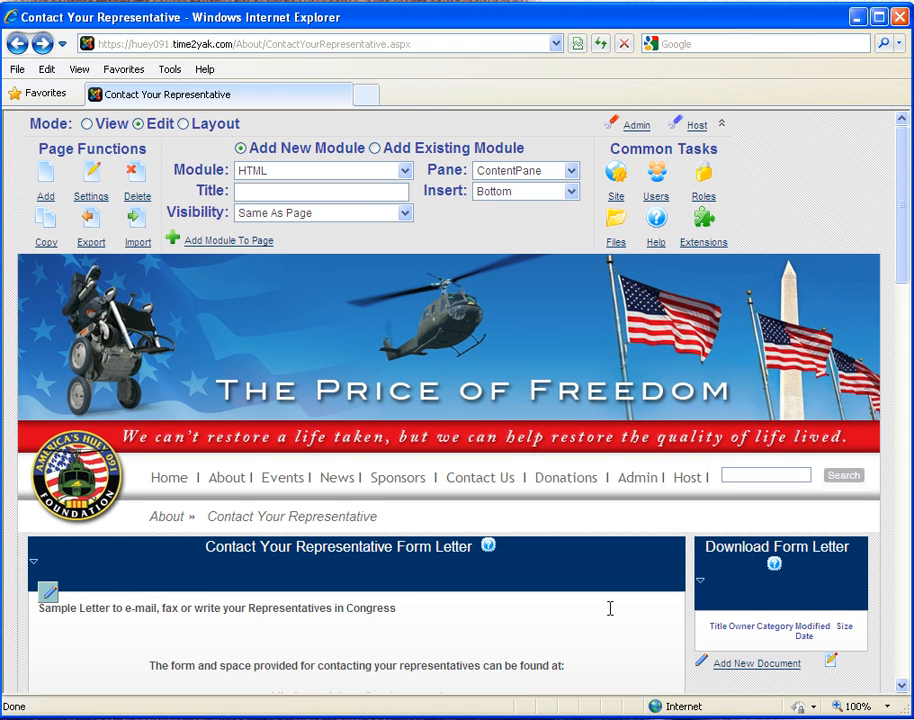
scroll(610, 608, "down", 2)
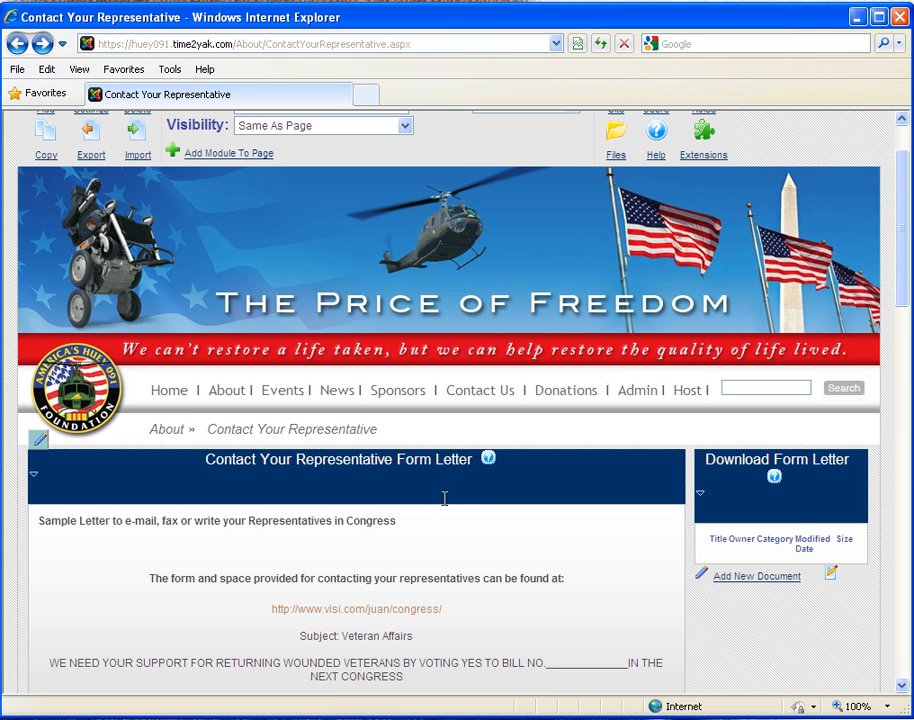
mouse_move(703, 497)
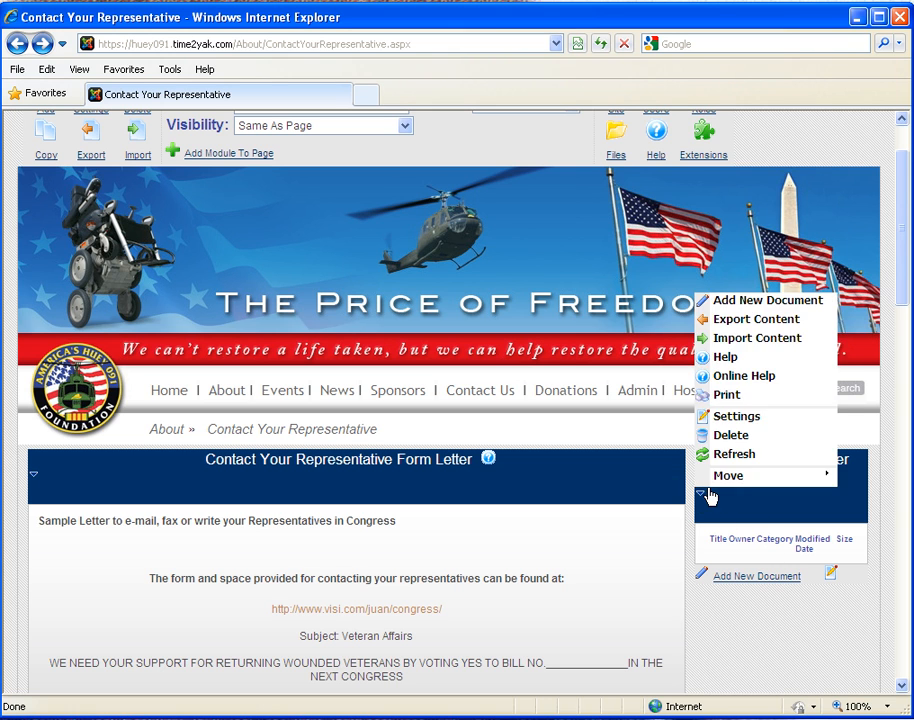
left_click(752, 578)
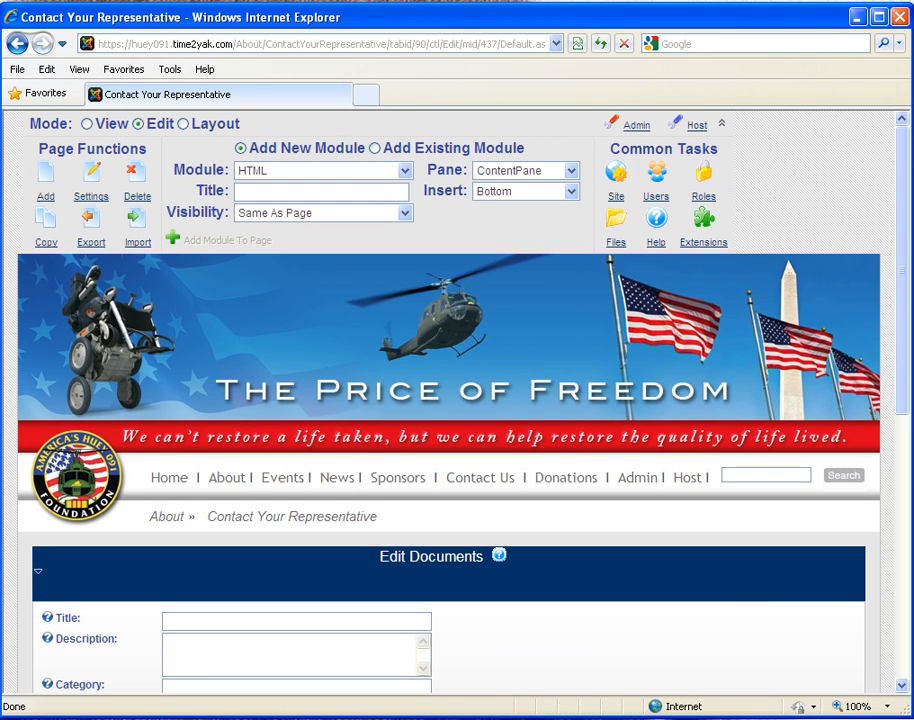
Step: Title the new document entry "Letter - Word2003"
scroll(595, 670, "down", 4)
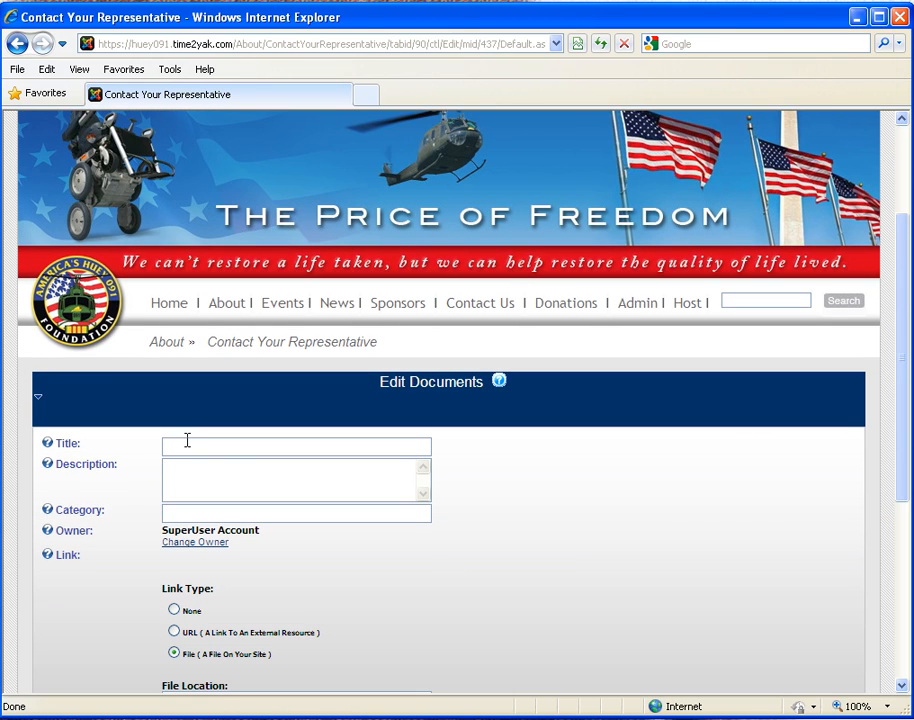
left_click(243, 451)
type("Dow")
key("BackSpace")
key("BackSpace")
key("BackSpace")
key("BackSpace")
key("BackSpace")
key("BackSpace")
key("BackSpace")
key("BackSpace")
key("BackSpace")
type("WOrd2003")
key("Home")
type("Letter -")
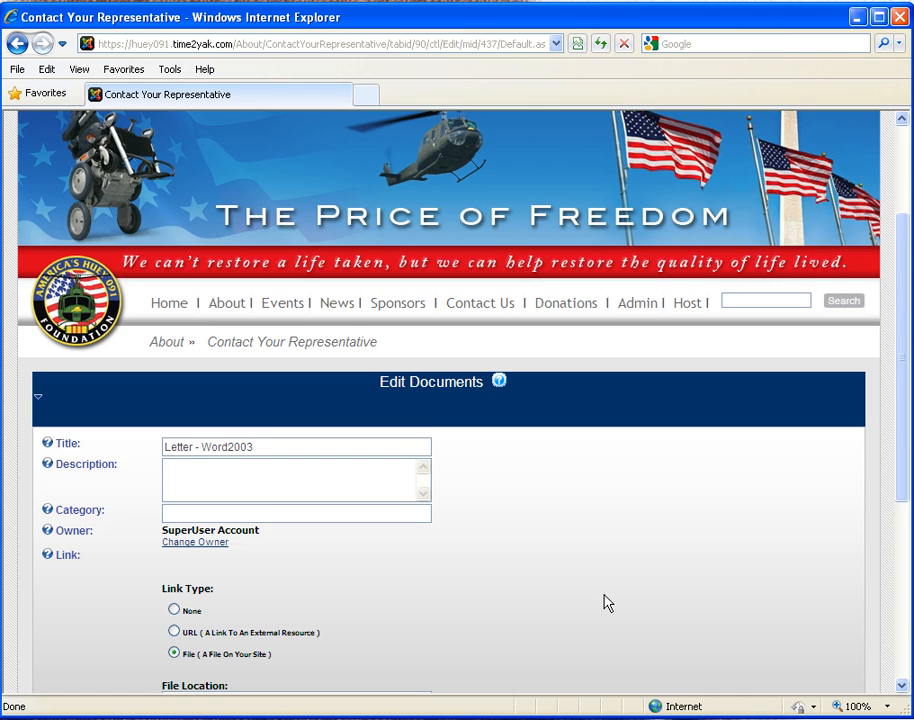
Step: Upload "Letter Govt Support.doc" from the desktop to the Root location as the document's file and save the entry
scroll(606, 634, "down", 3)
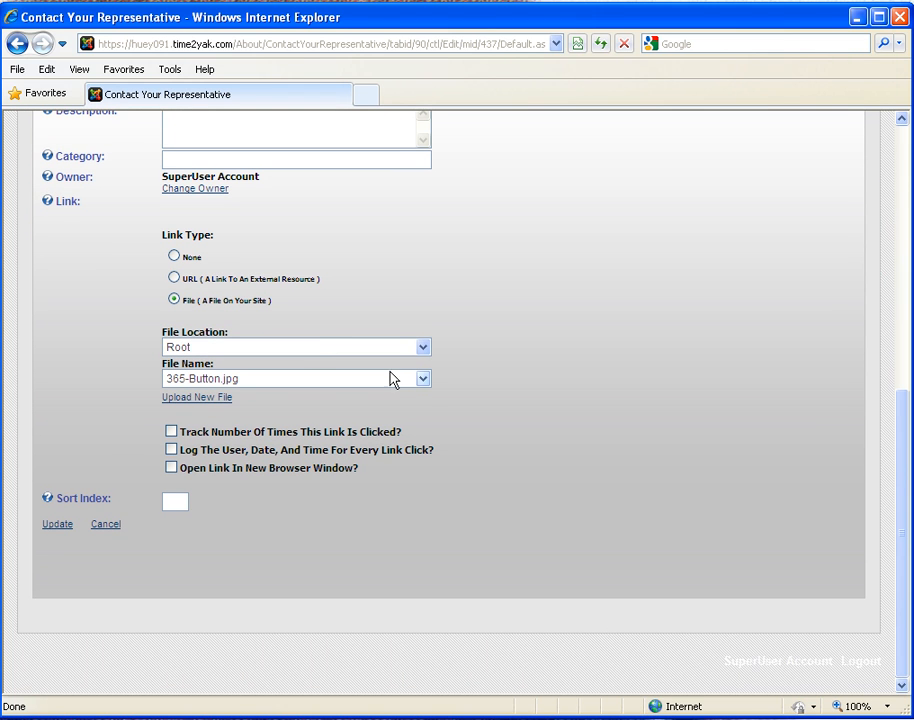
left_click(183, 402)
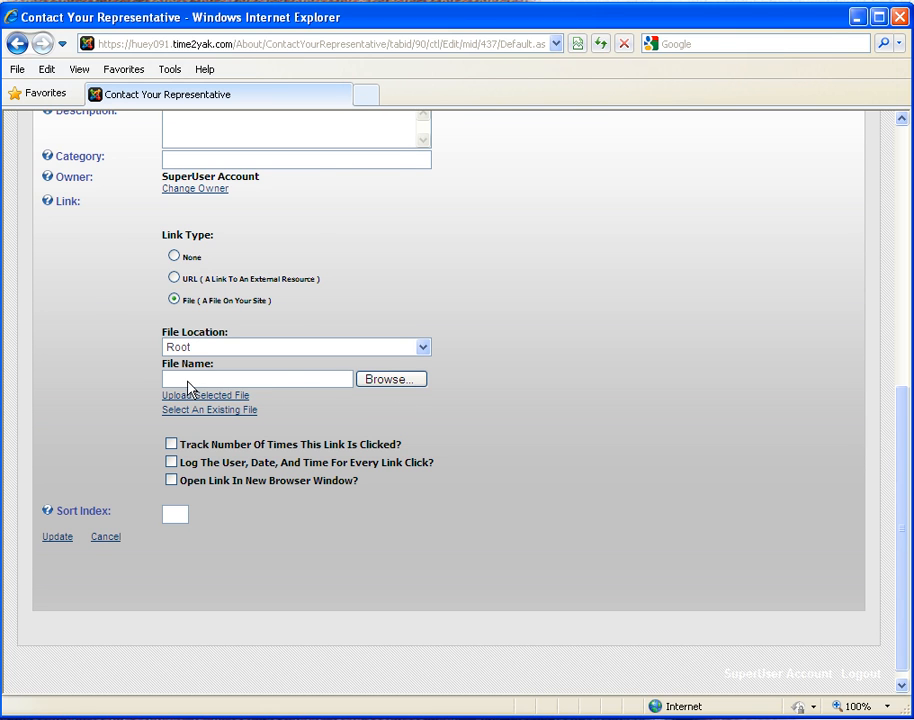
left_click(414, 380)
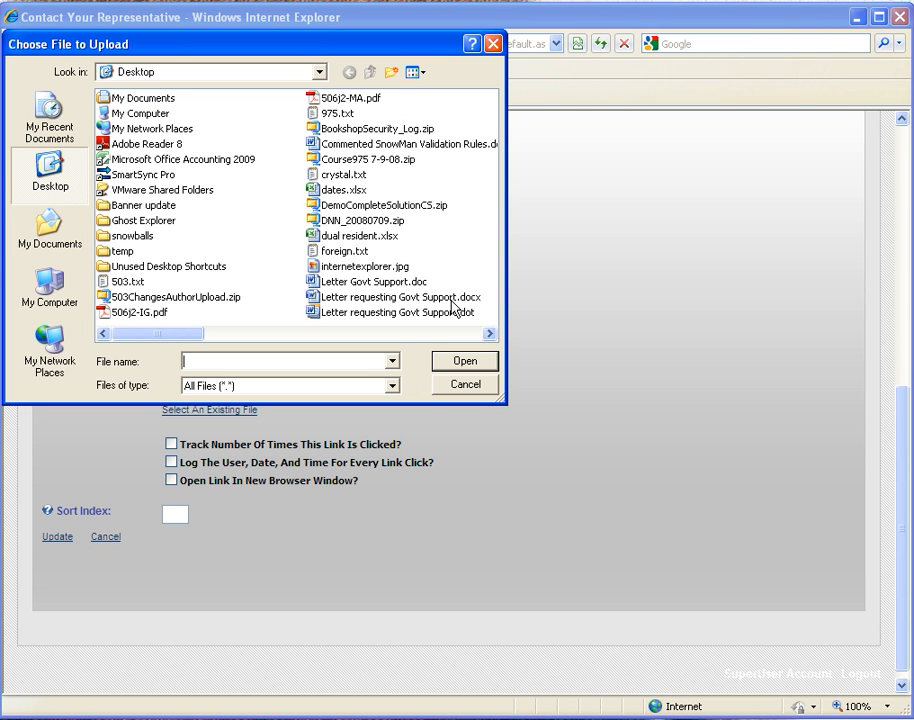
double_click(357, 283)
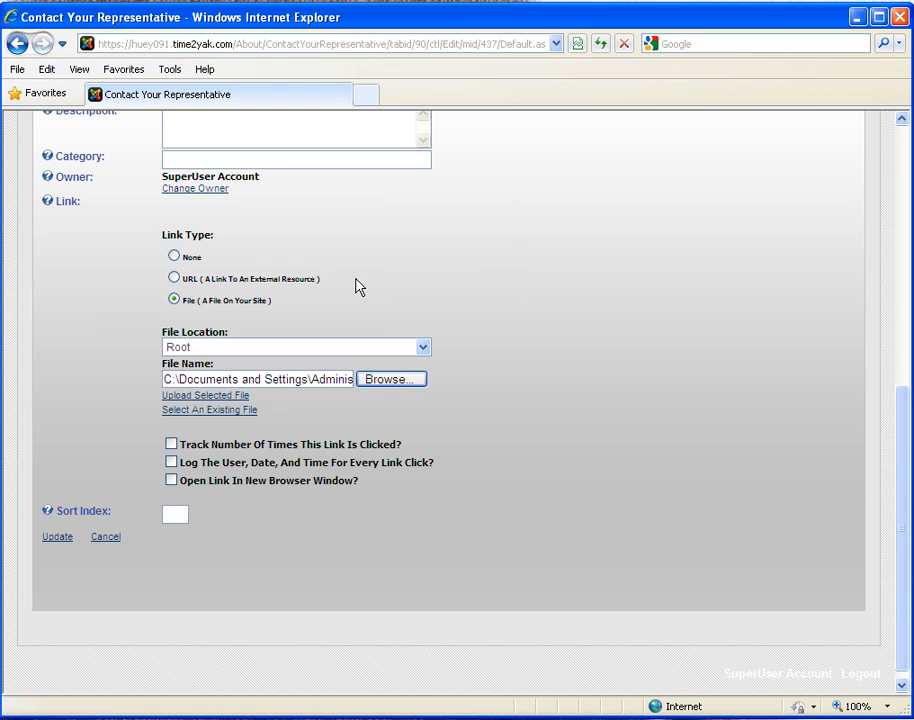
left_click(205, 398)
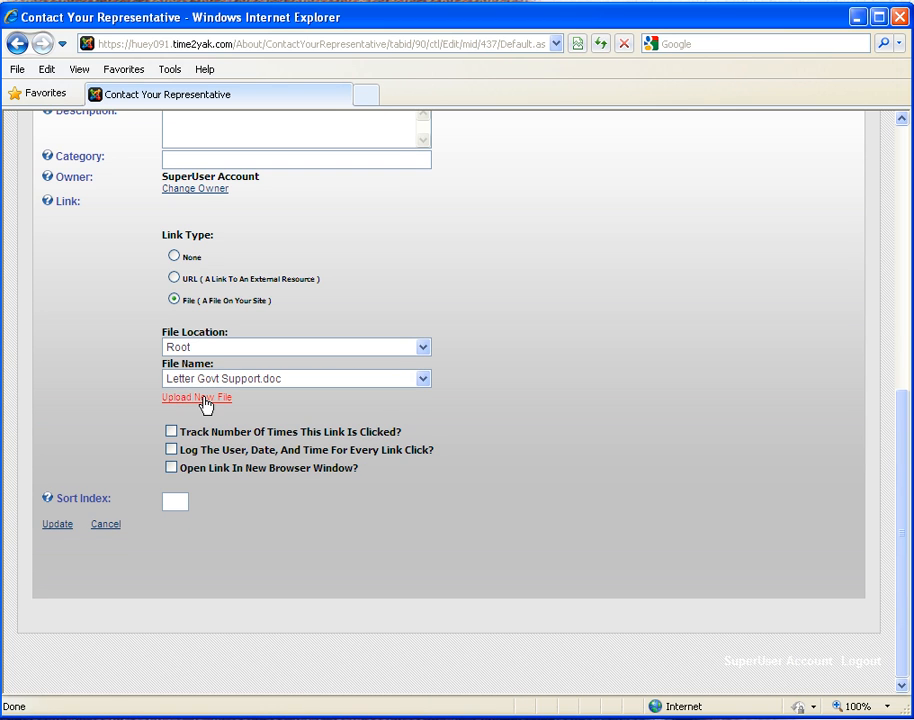
left_click(52, 530)
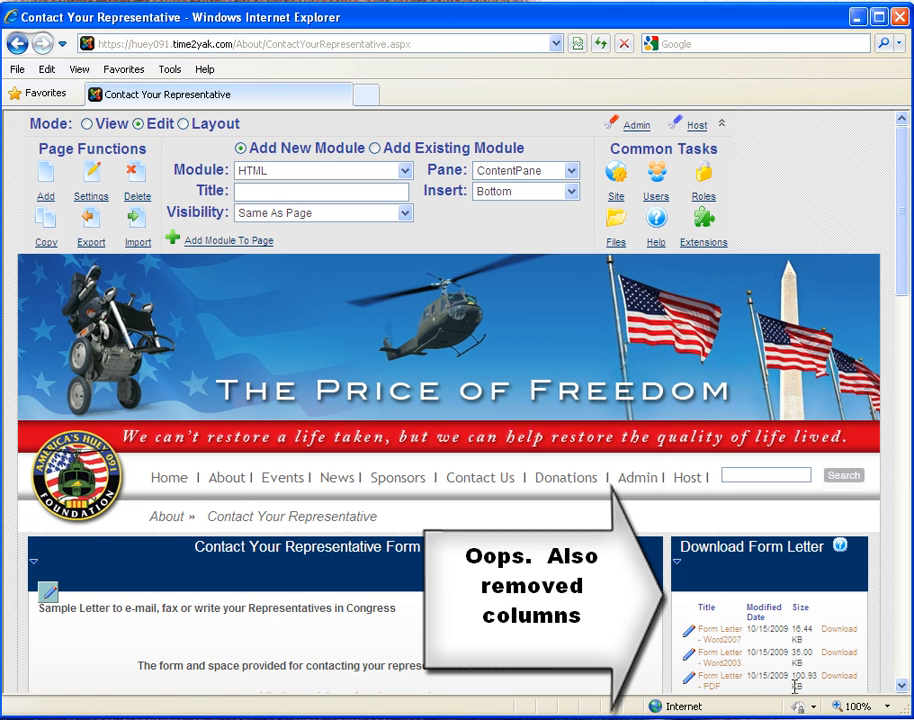
Step: Switch the page to View mode and review the form letter beside its download list
scroll(450, 400, "down", 1)
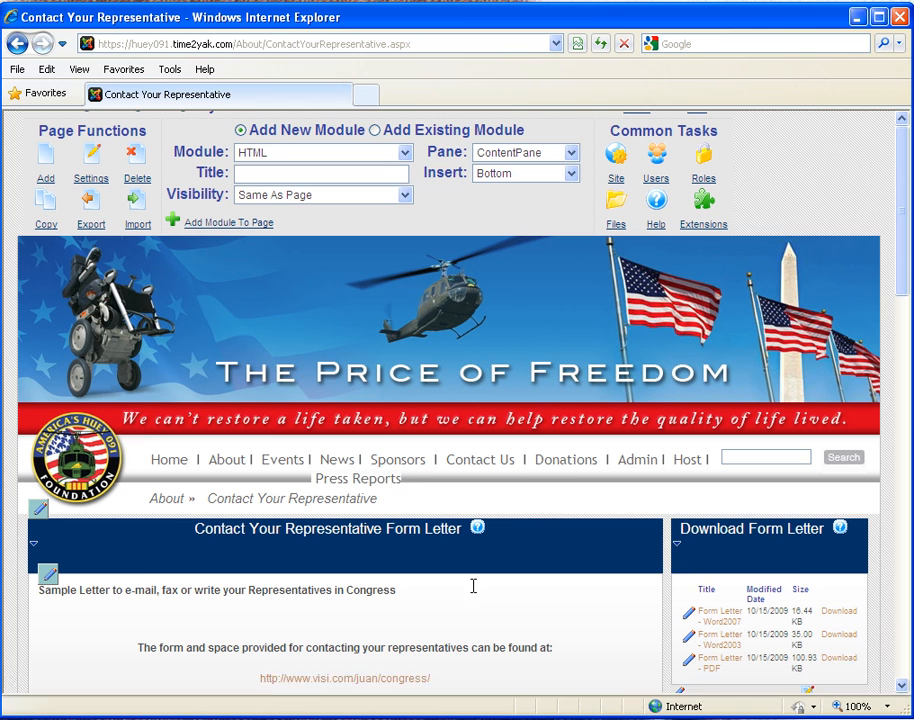
scroll(473, 587, "up", 1)
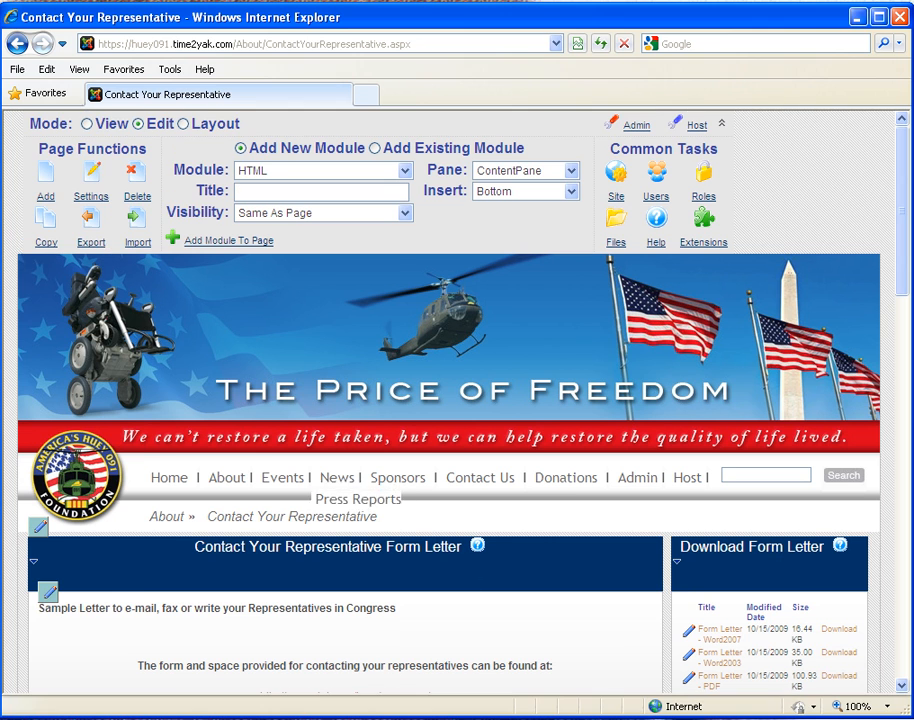
left_click(87, 124)
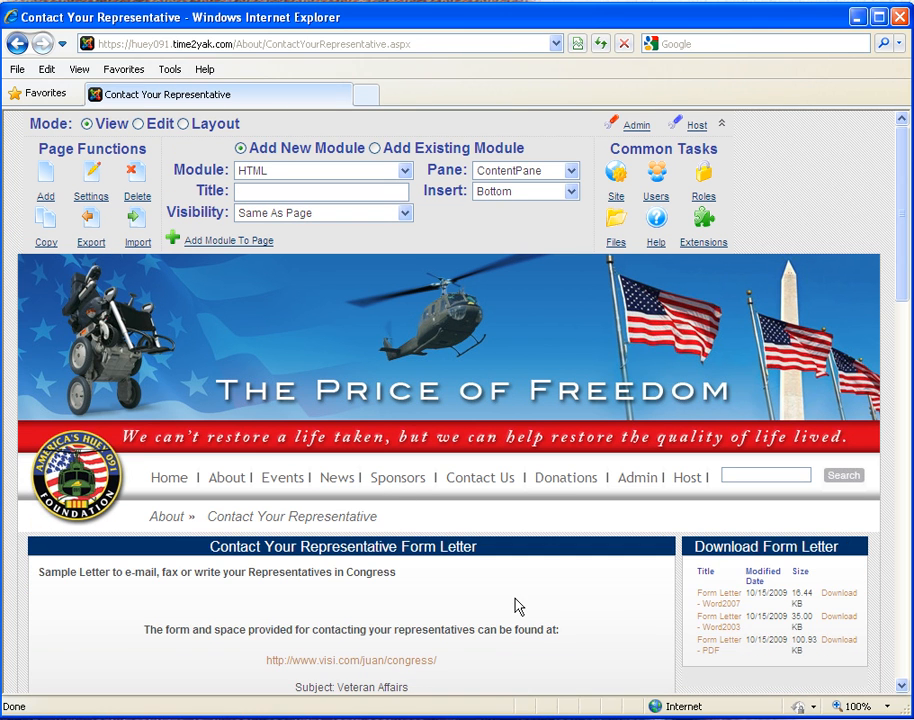
scroll(397, 619, "down", 3)
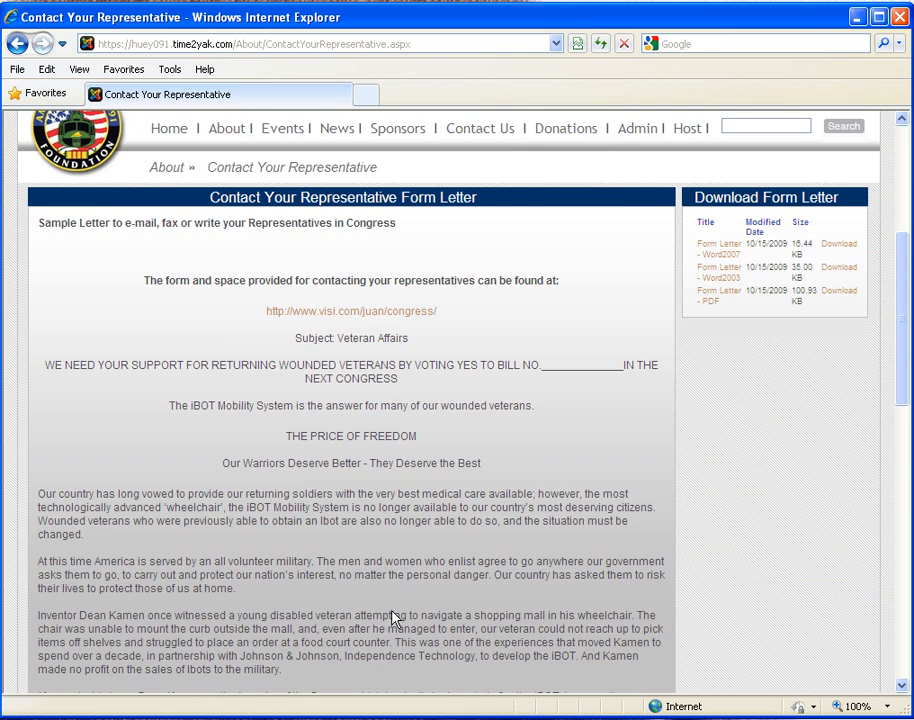
scroll(355, 630, "up", 3)
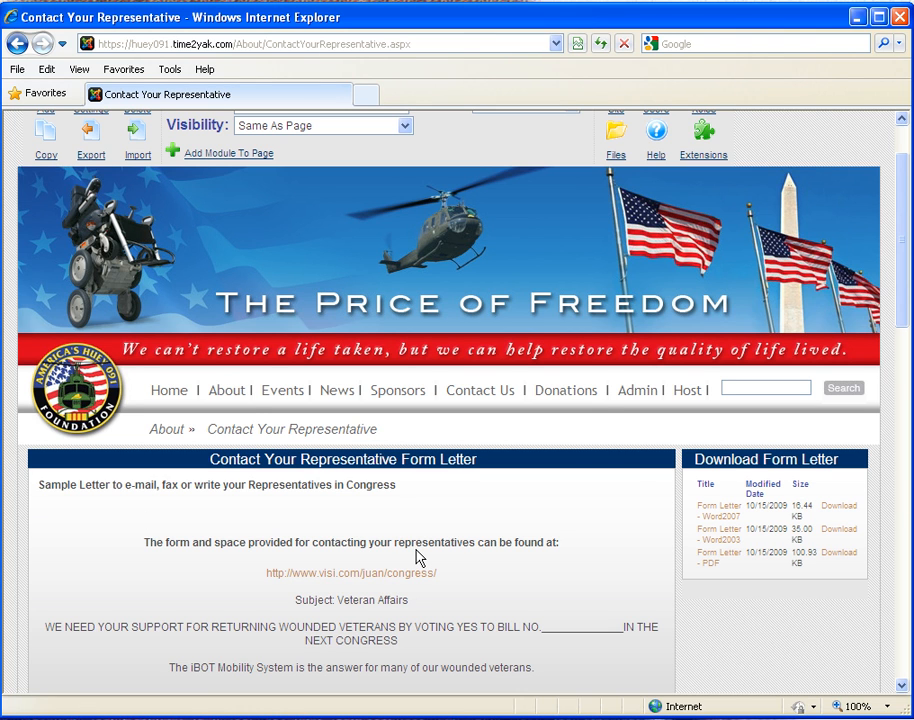
scroll(553, 532, "up", 1)
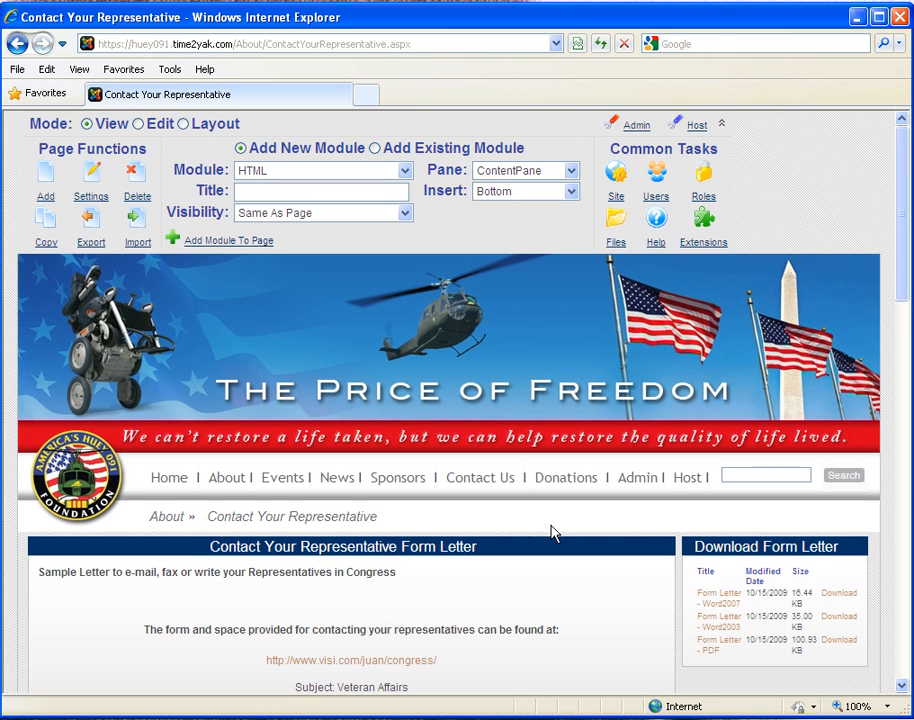
Step: Return the page to Edit mode and move the Download Form Letter module to the LeftPane
left_click(140, 124)
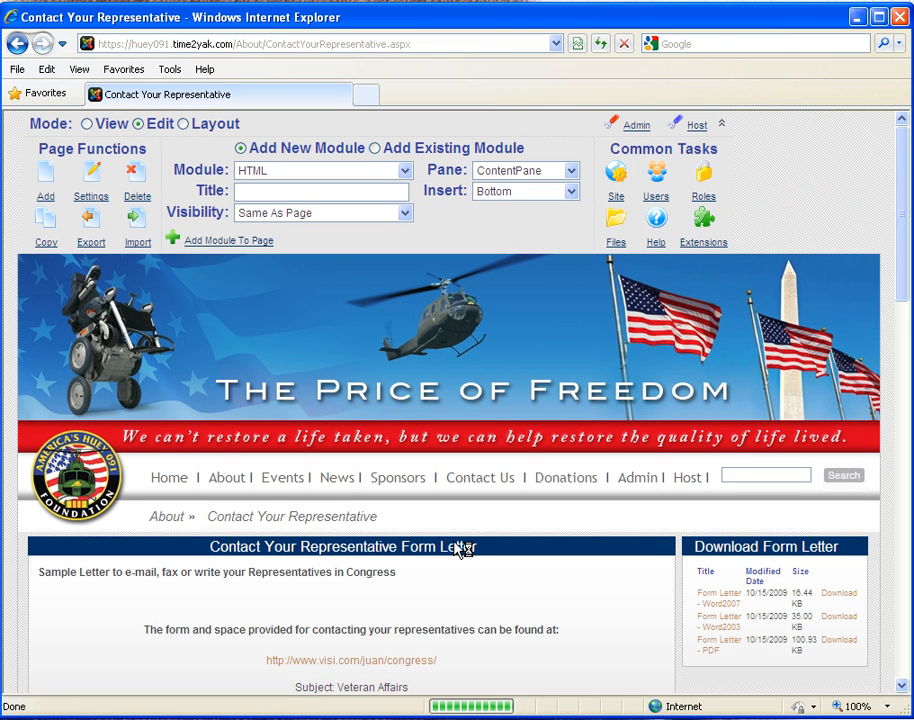
mouse_move(680, 568)
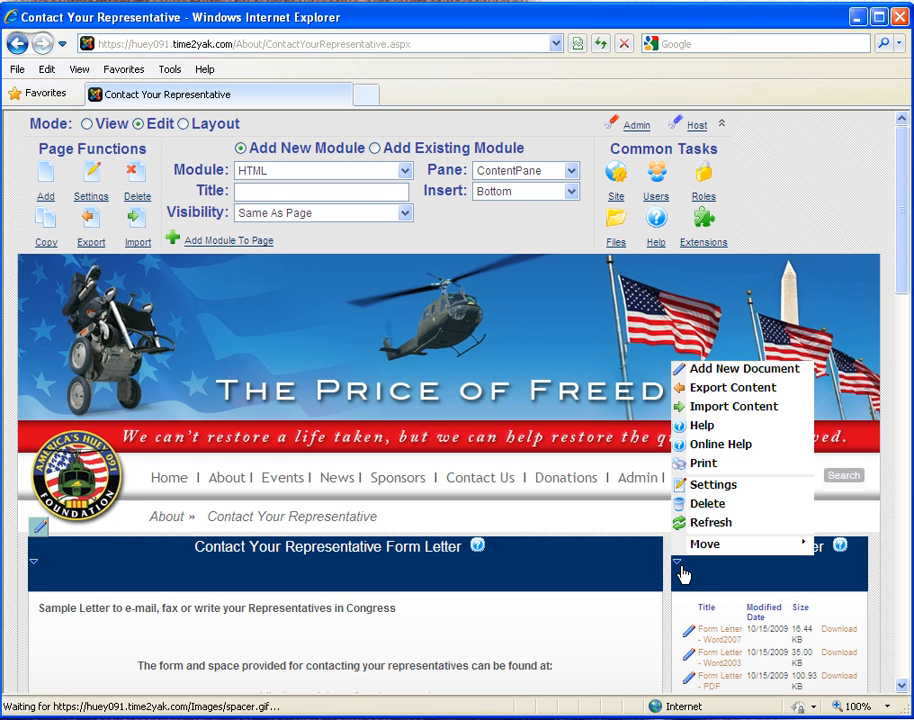
mouse_move(704, 552)
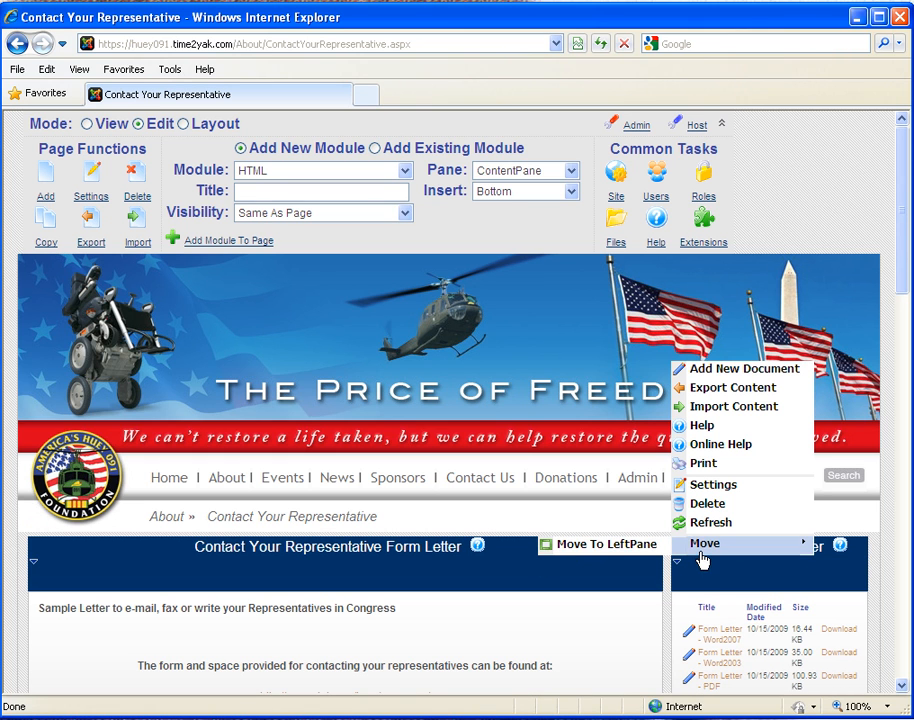
left_click(630, 546)
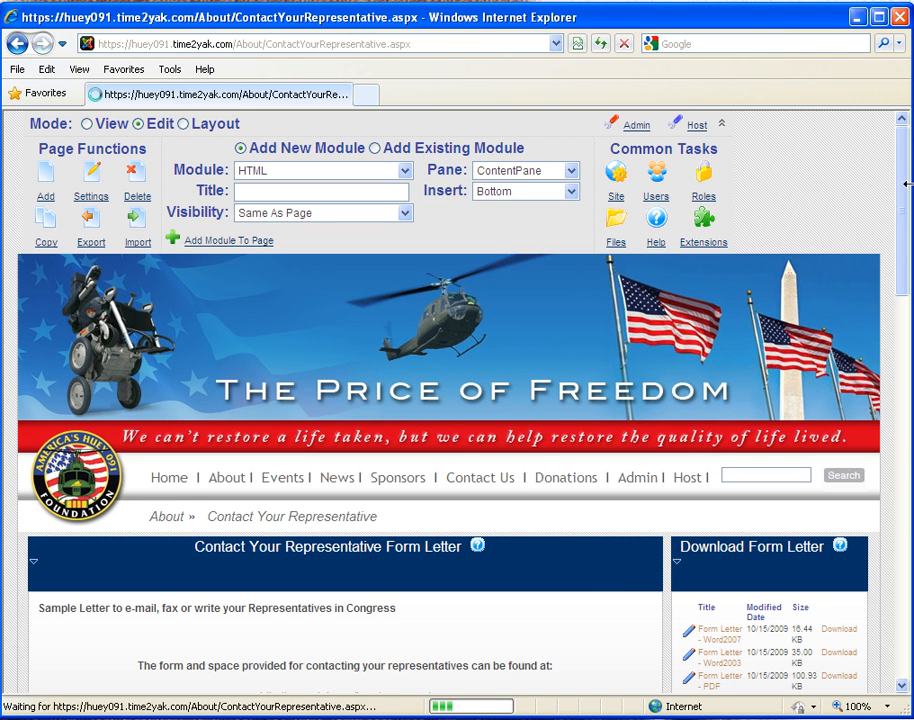
Step: Move the Download Form Letter module to the top of the LeftPane, above the form letter text
left_click_drag(906, 171, 880, 690)
mouse_move(34, 488)
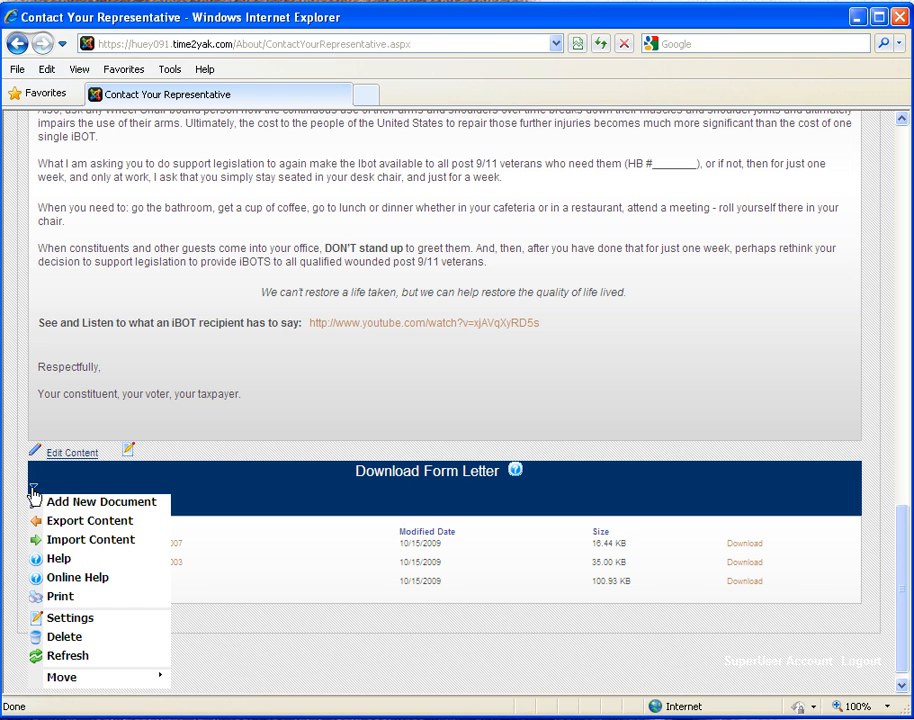
mouse_move(75, 679)
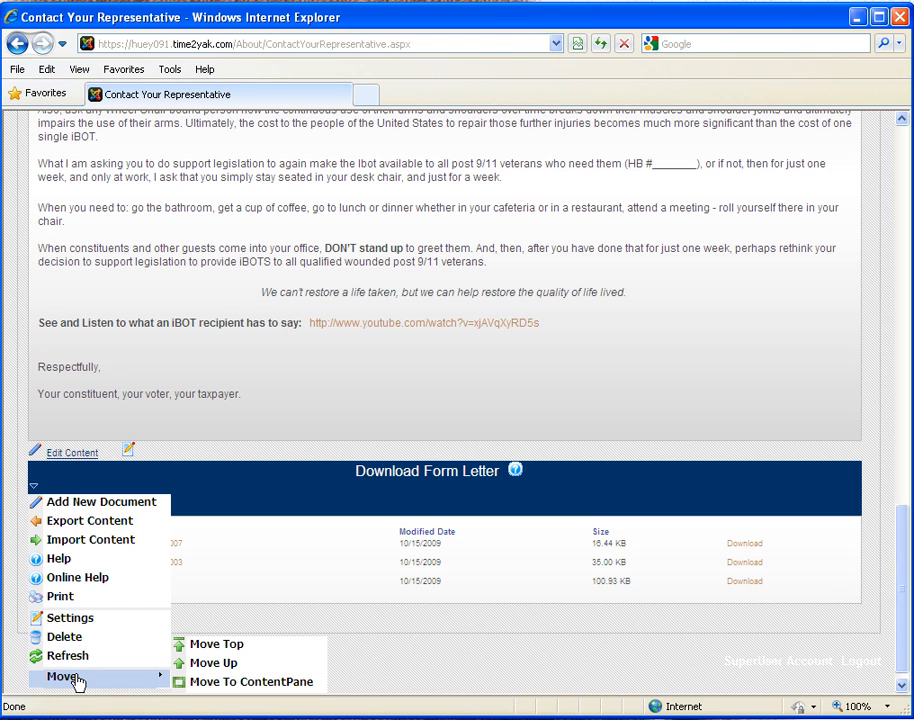
left_click(203, 647)
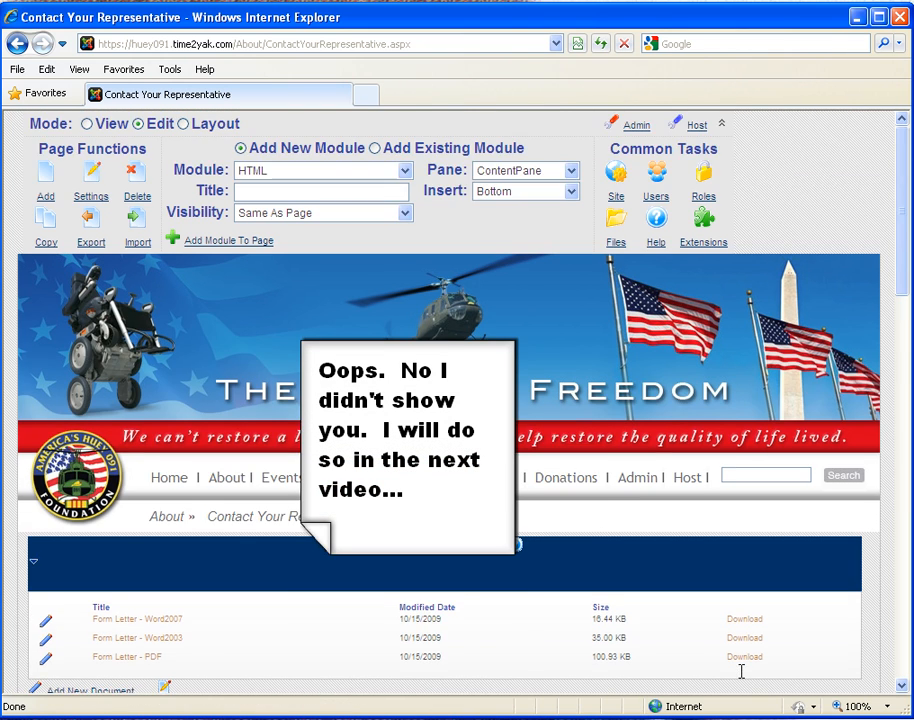
Step: Move the Download Form Letter module back to the ContentPane and return the page to View mode
scroll(741, 671, "down", 1)
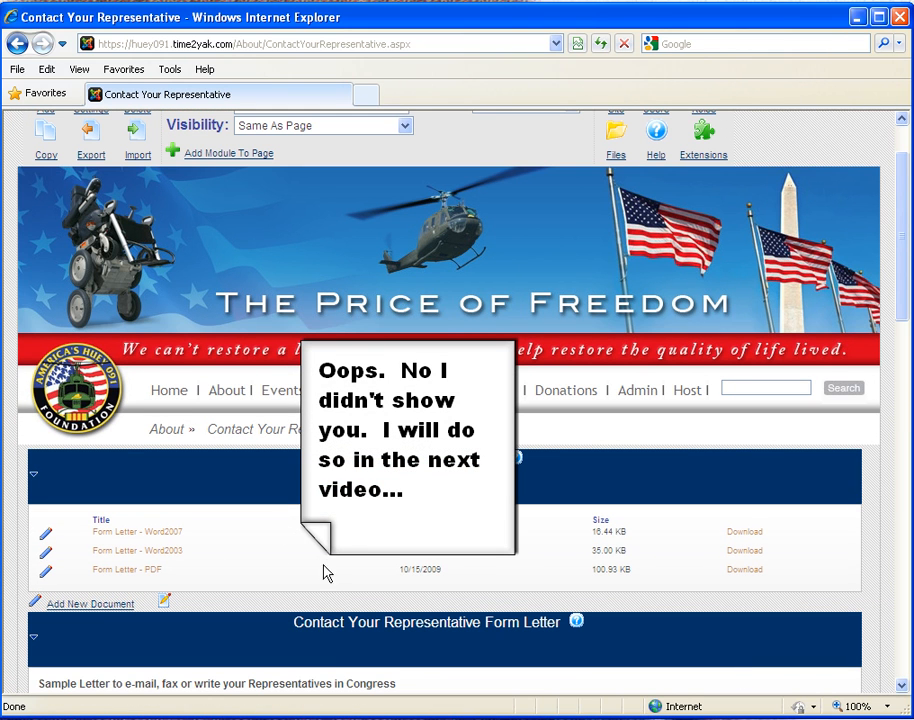
scroll(338, 663, "down", 3)
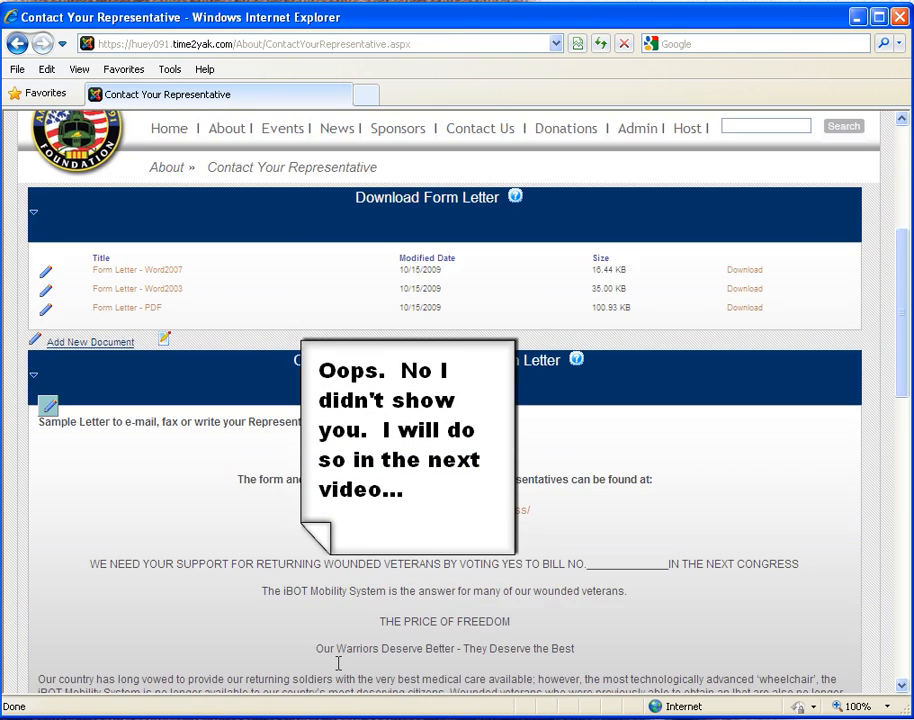
scroll(338, 663, "up", 1)
mouse_move(32, 292)
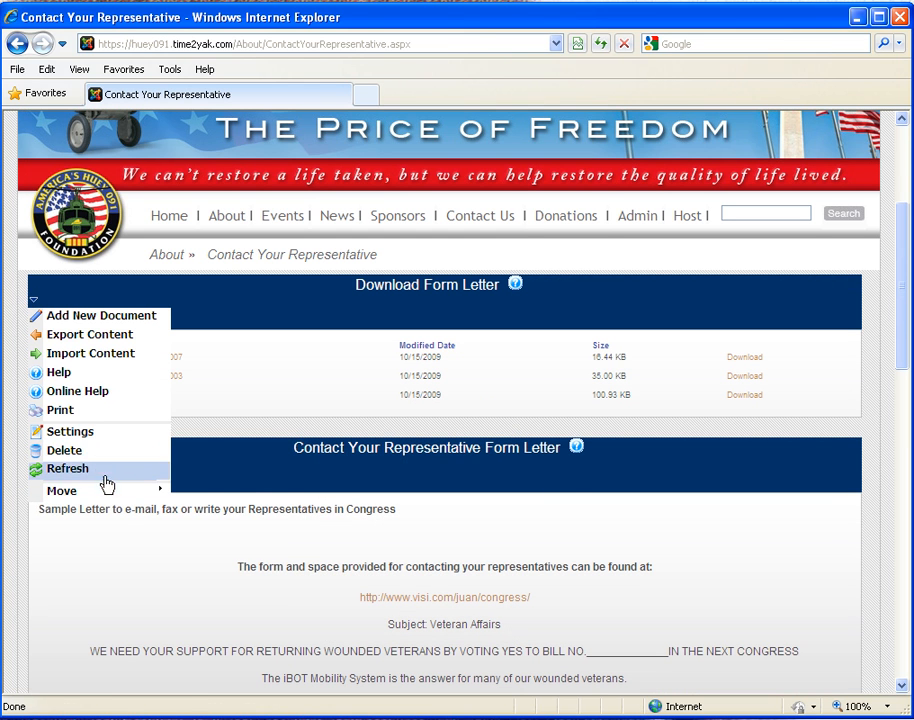
mouse_move(110, 491)
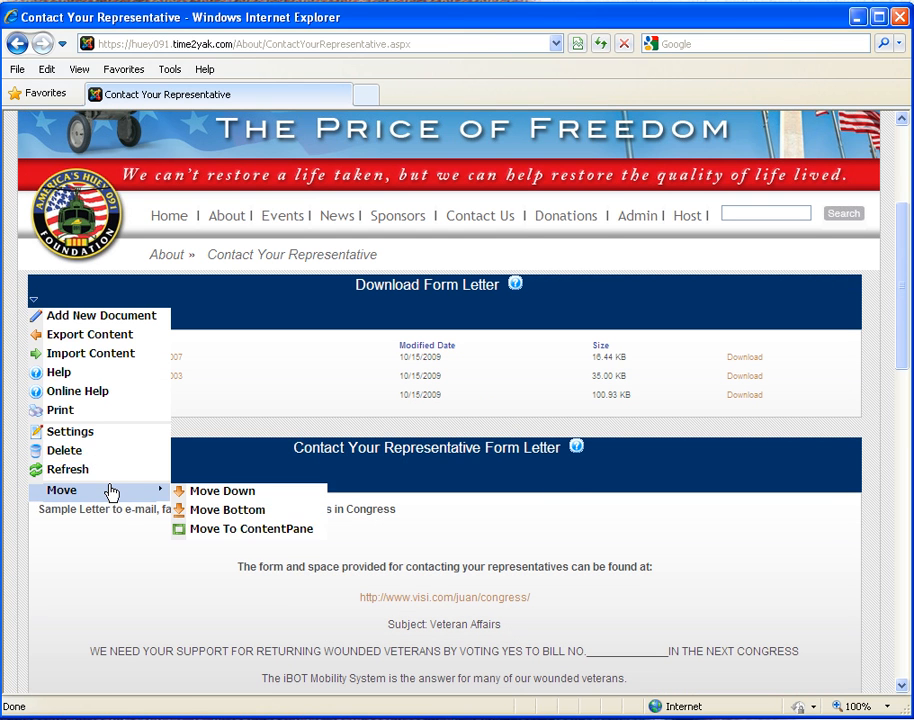
left_click(252, 528)
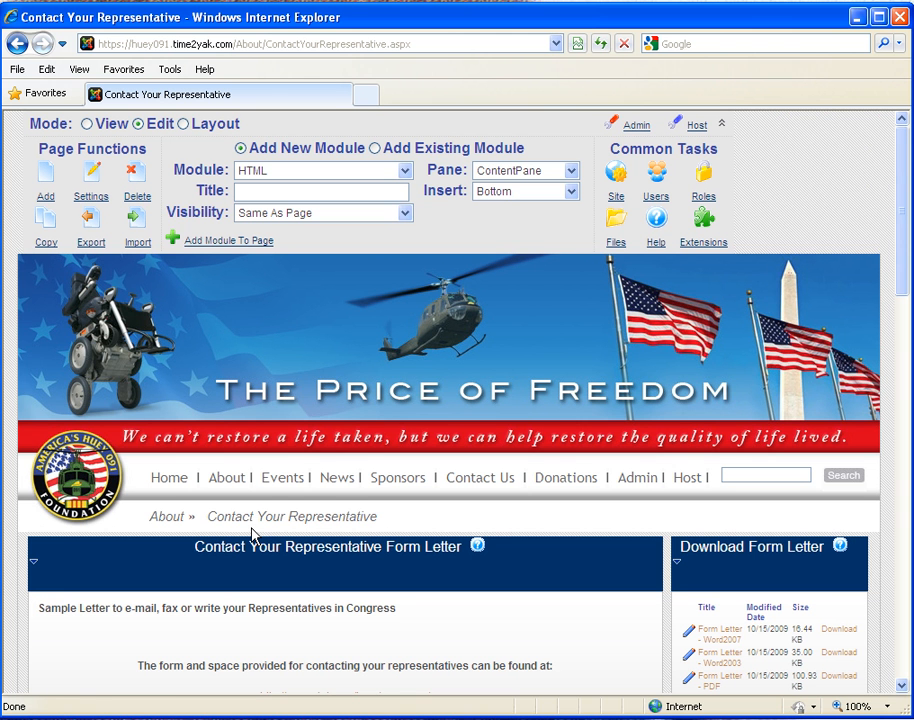
left_click(87, 124)
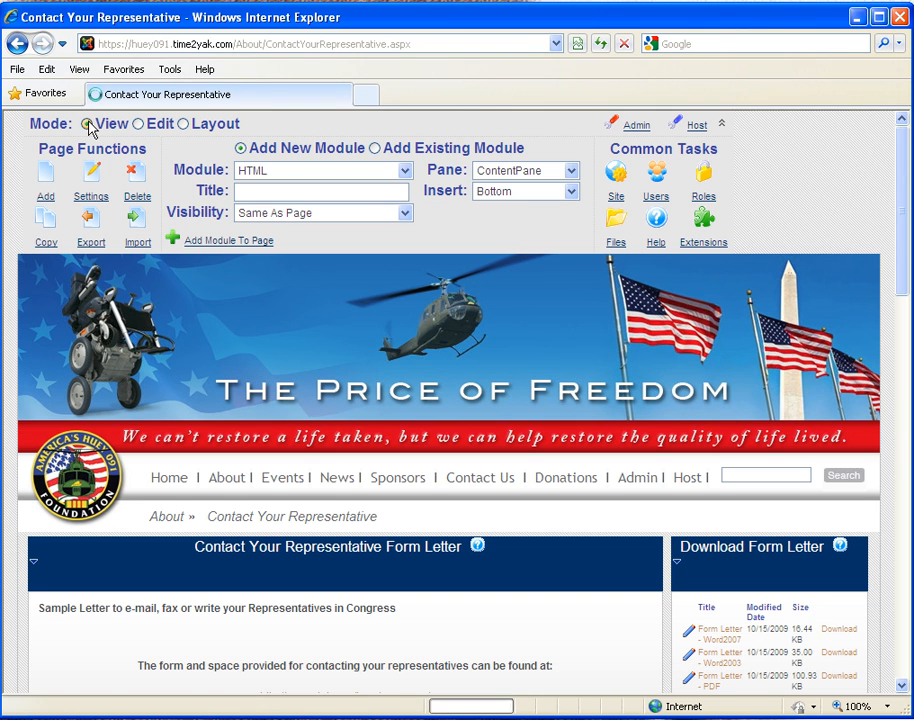